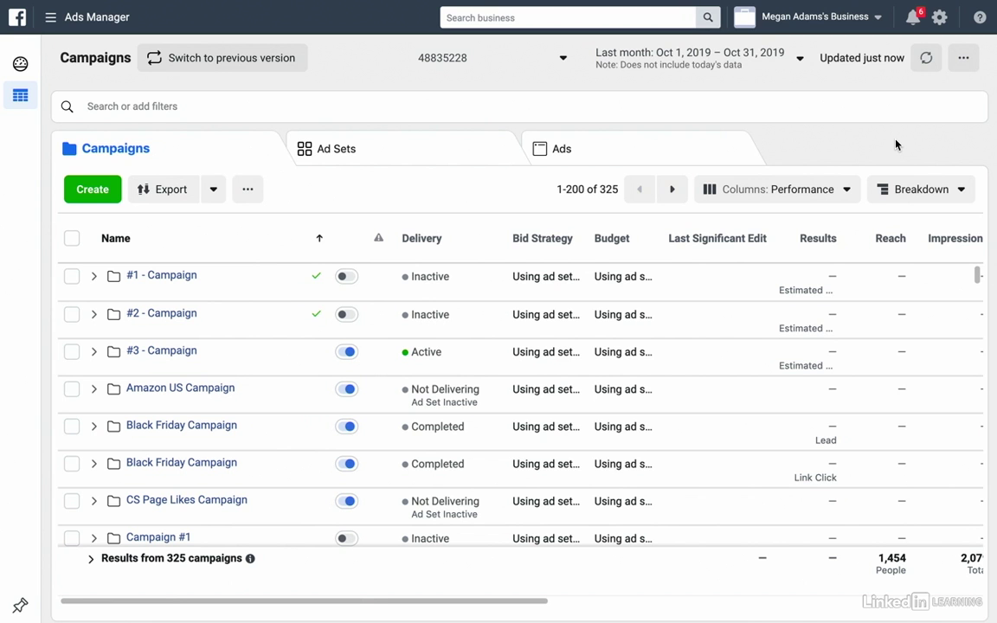
Step: Export the setup of "#1 - Campaign" as text and copy it to the clipboard
{"action": "left_click", "coordinate": [71, 276]}
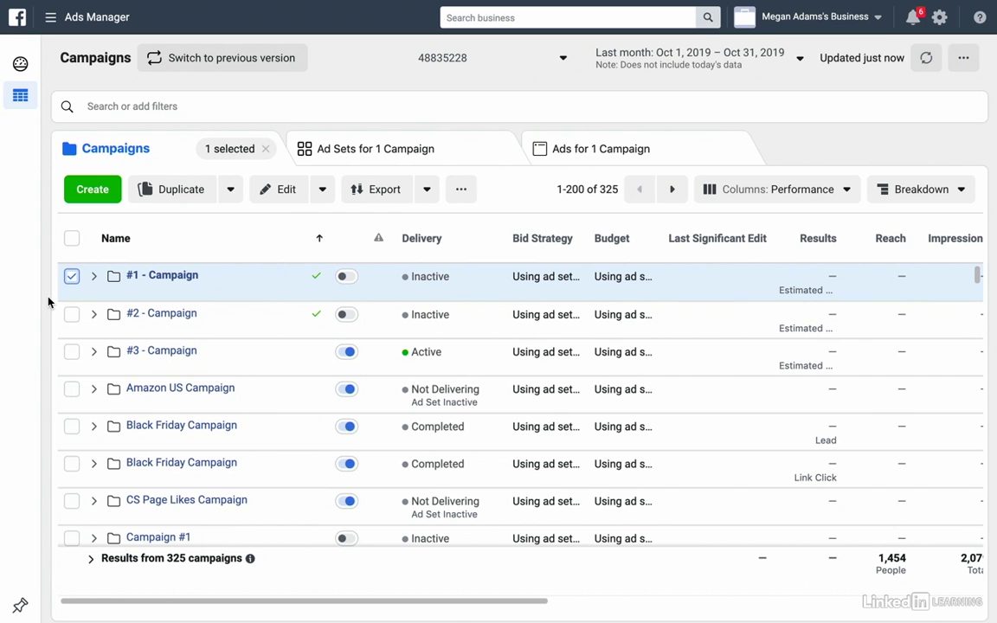
{"action": "left_click", "coordinate": [428, 191]}
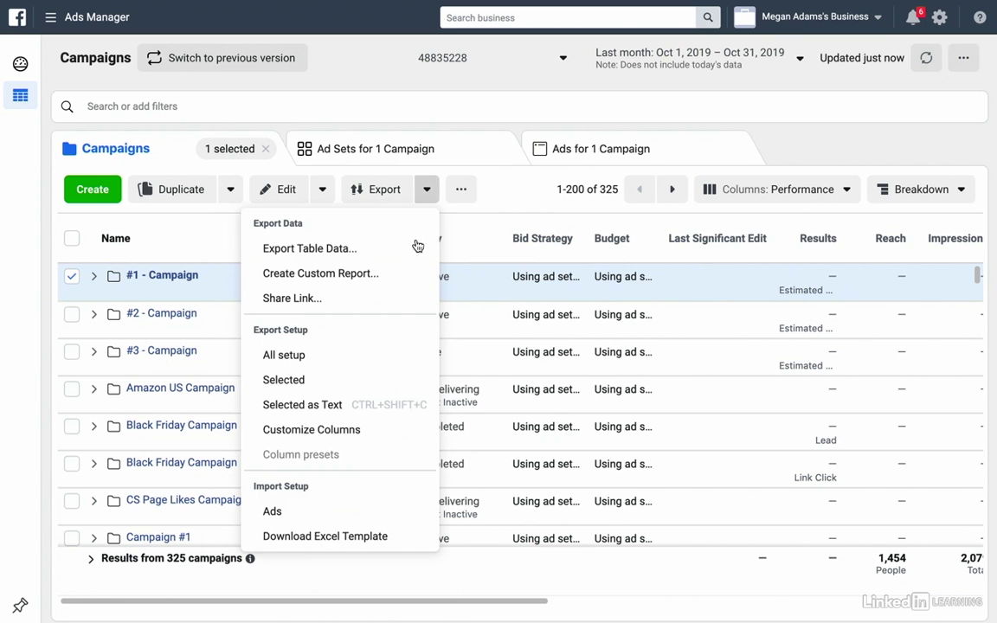
{"action": "left_click", "coordinate": [335, 408]}
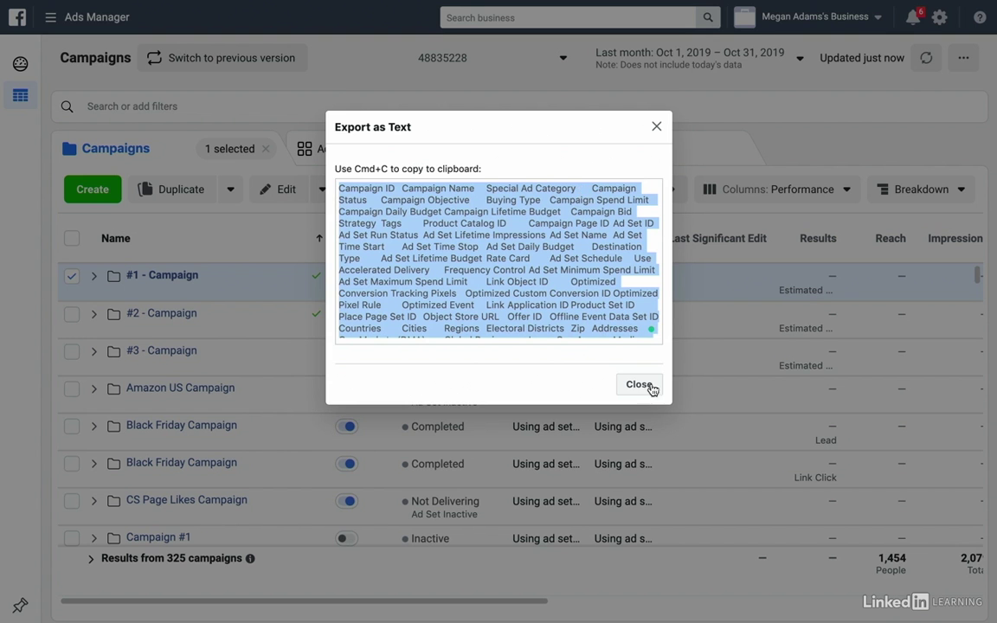
{"action": "left_click", "coordinate": [639, 387]}
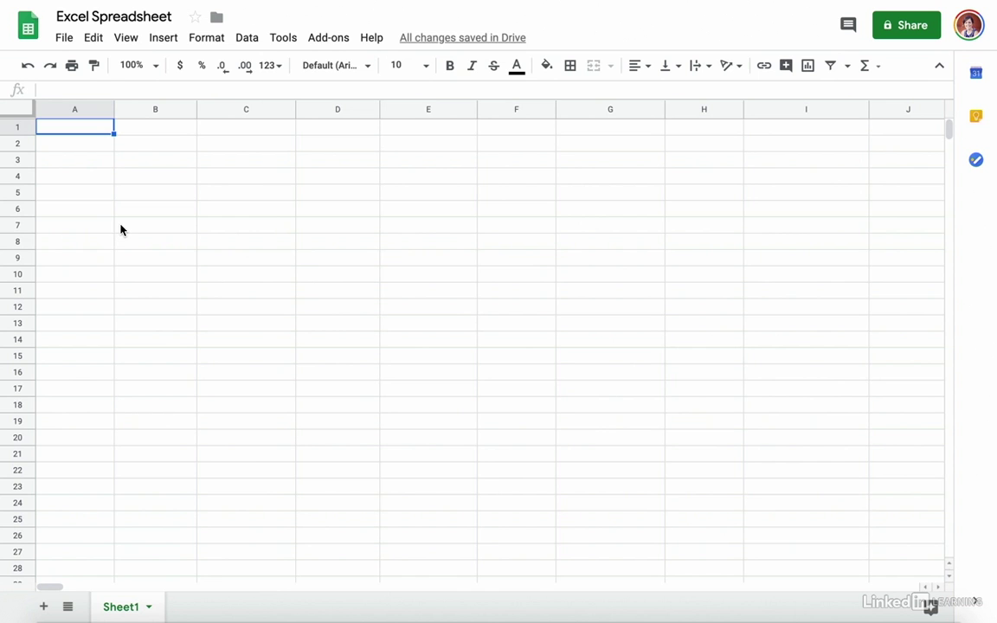
Step: Switch to the Google Sheets file "Excel Spreadsheet" and paste the exported campaign data starting at cell A1
{"action": "key", "text": "ctrl+v"}
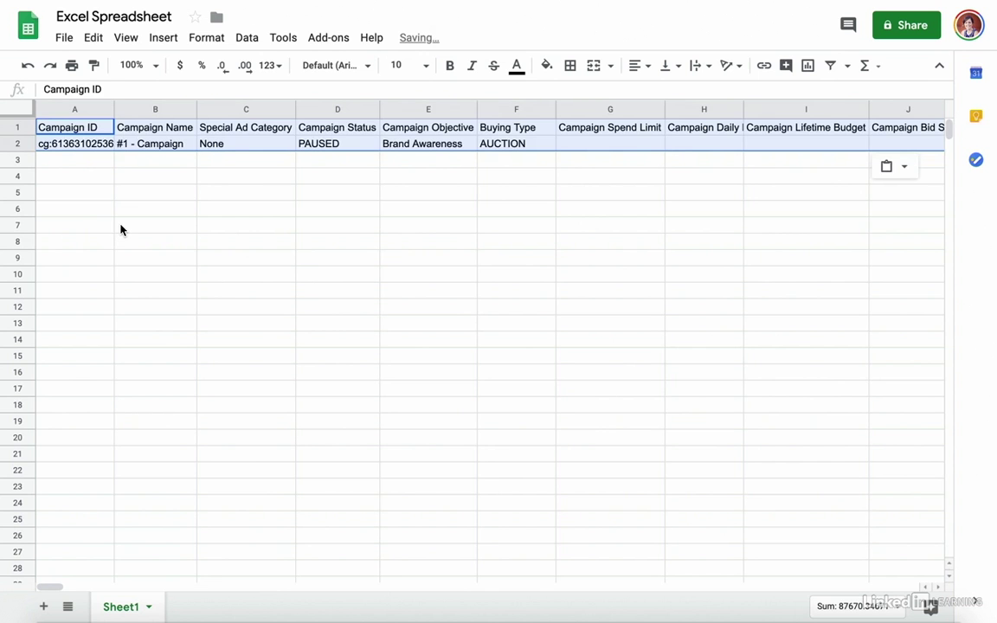
{"action": "left_click", "coordinate": [121, 228]}
{"action": "left_click", "coordinate": [71, 227]}
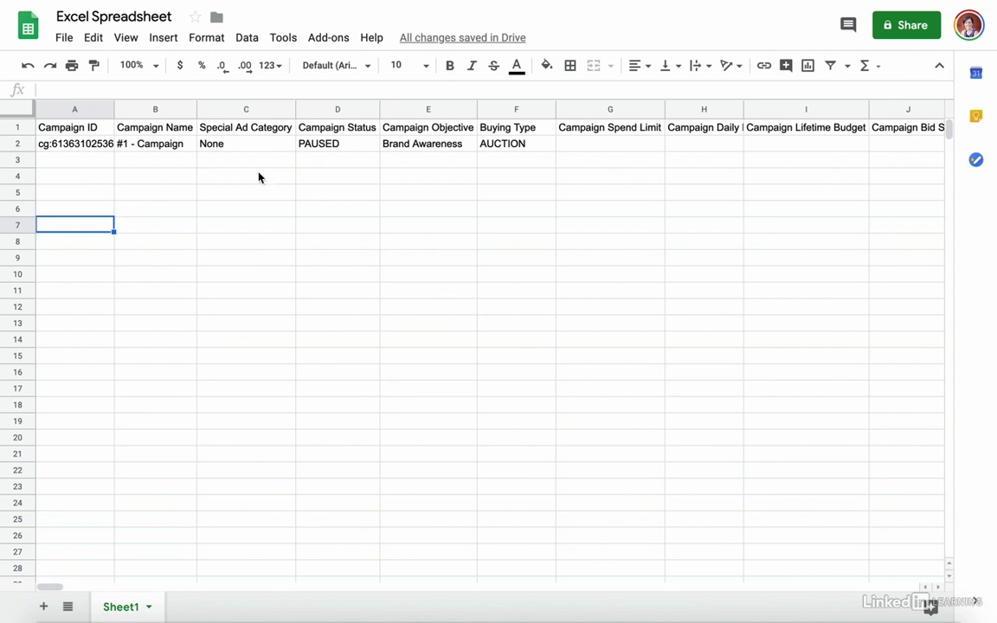
Step: Set the Campaign Status of "#1 - Campaign" in cell D2 to ACTIVE
{"action": "left_click", "coordinate": [330, 148]}
{"action": "type", "text": "ACTIVE"}
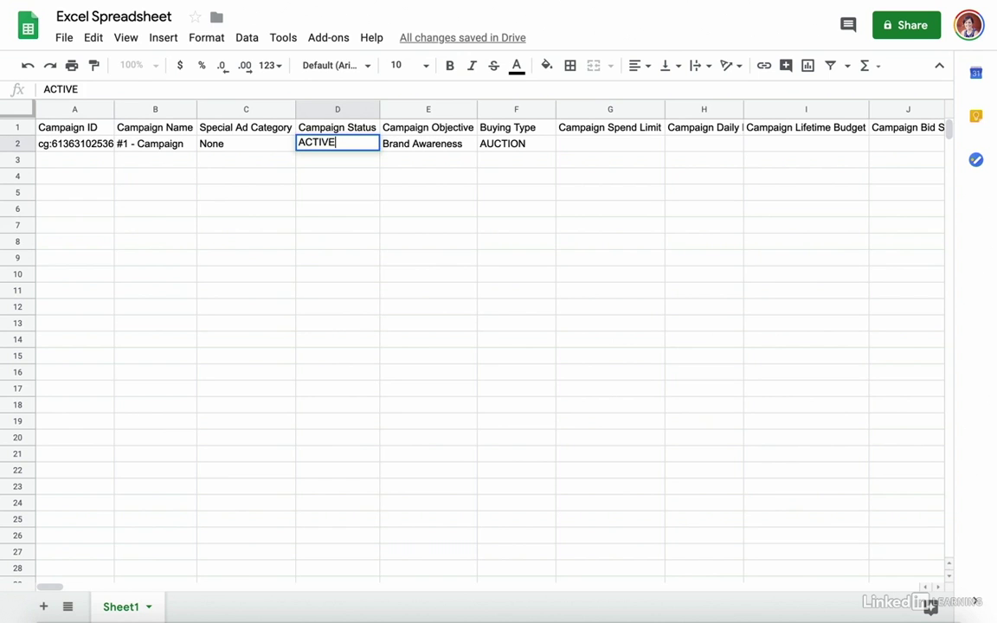
{"action": "key", "text": "Return"}
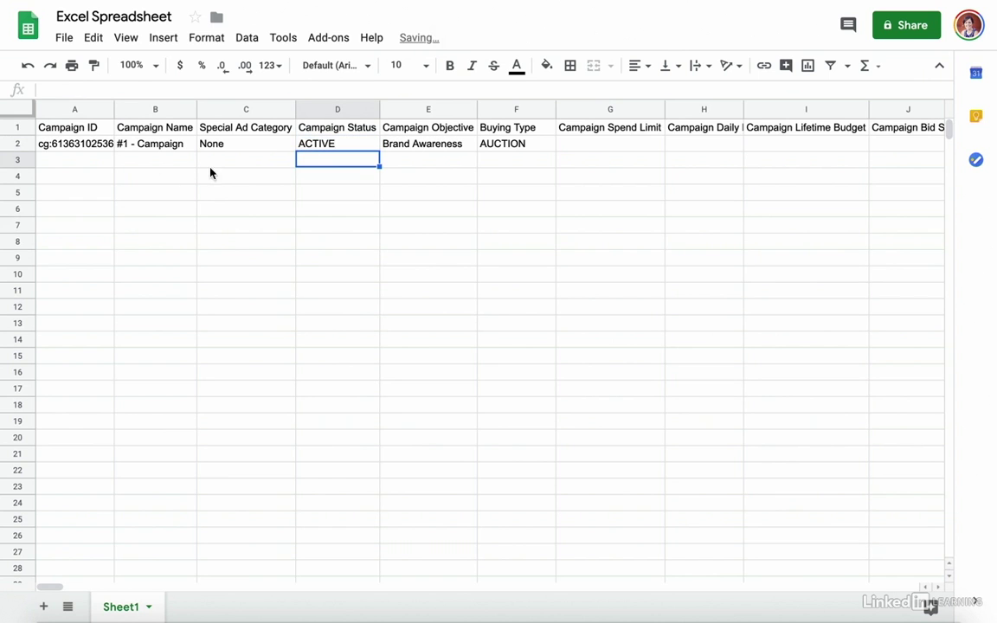
{"action": "left_click", "coordinate": [97, 178]}
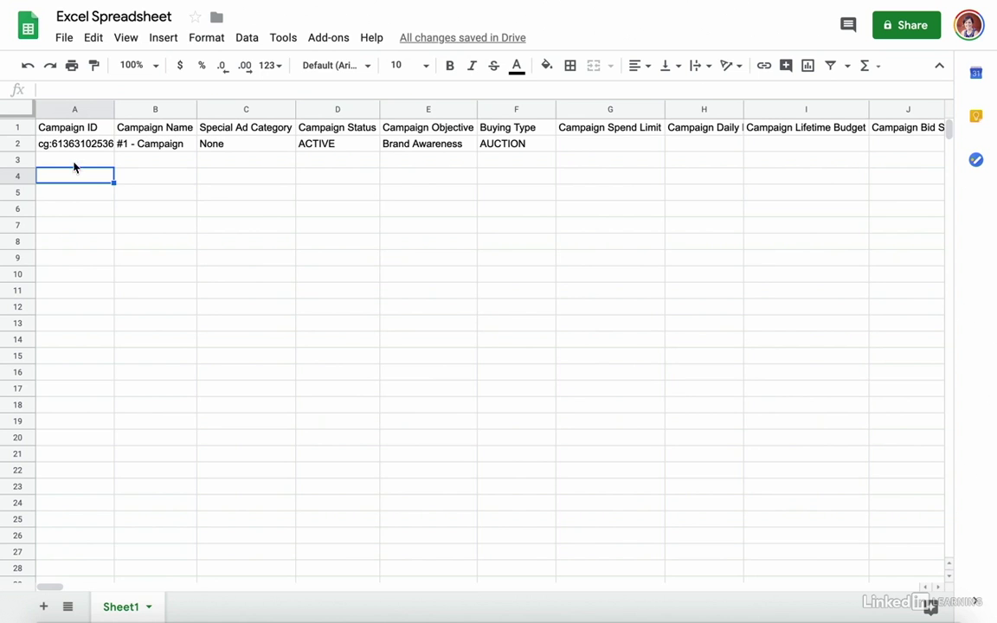
Step: Duplicate the campaign data of row 2 into row 3
{"action": "left_click", "coordinate": [18, 143]}
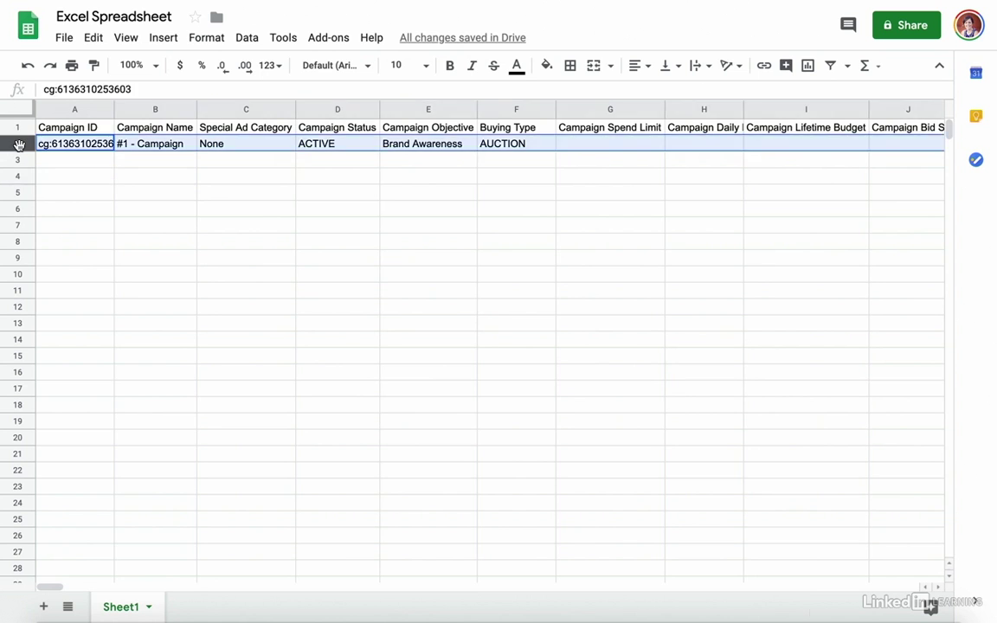
{"action": "key", "text": "ctrl+c"}
{"action": "left_click", "coordinate": [55, 159]}
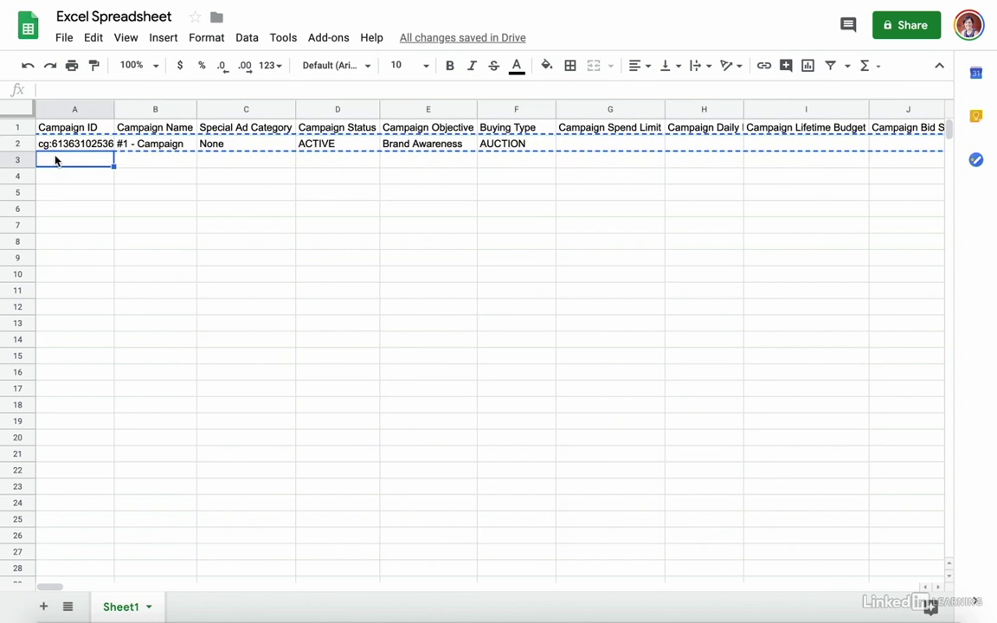
{"action": "key", "text": "ctrl+v"}
{"action": "left_click", "coordinate": [56, 184]}
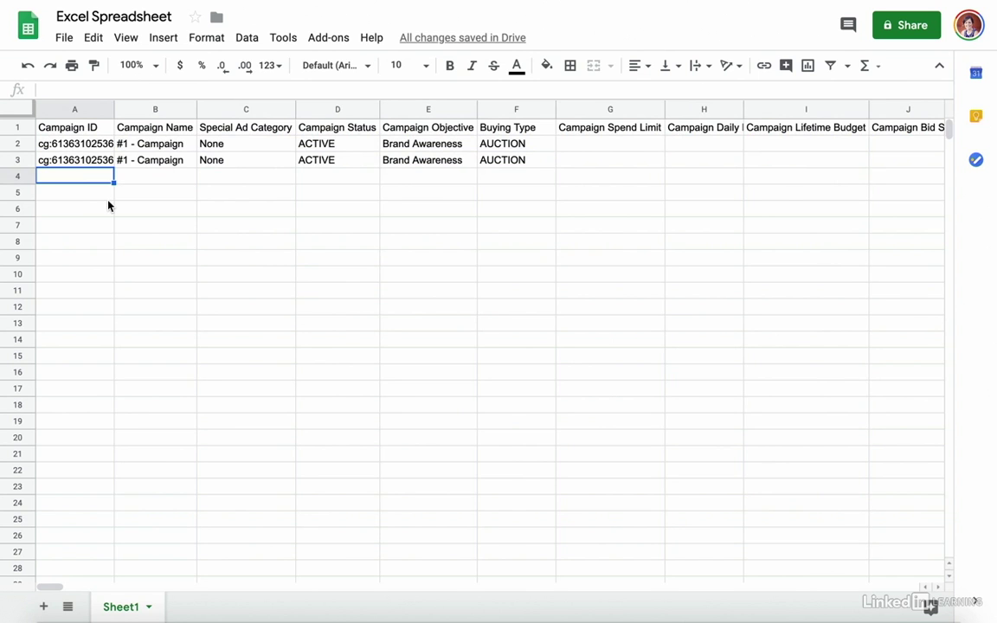
Step: Clear the Campaign ID of the duplicated campaign in cell A3
{"action": "left_click", "coordinate": [71, 162]}
{"action": "key", "text": "Delete"}
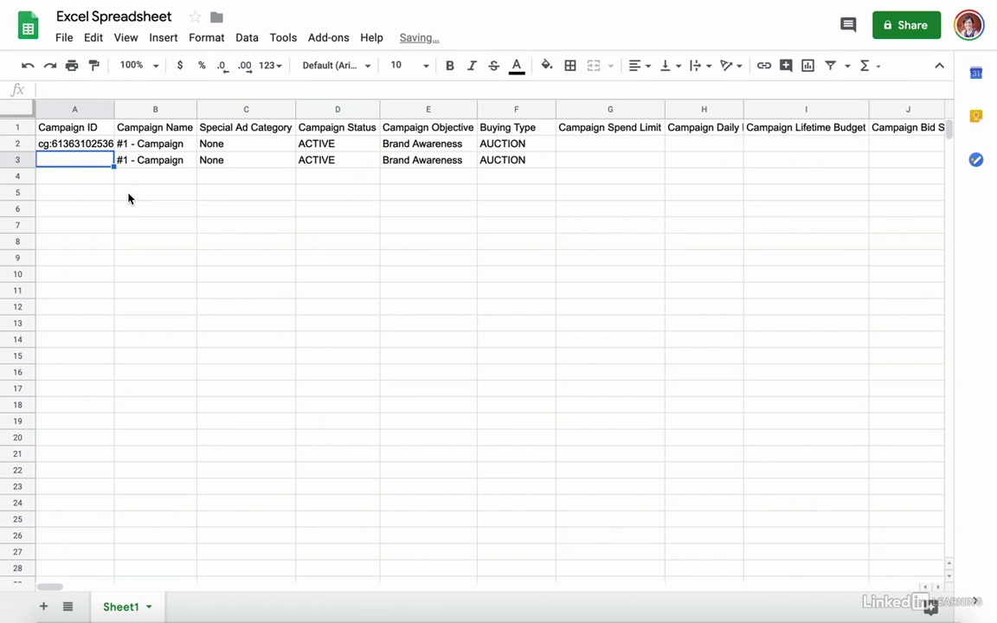
{"action": "left_click", "coordinate": [133, 196]}
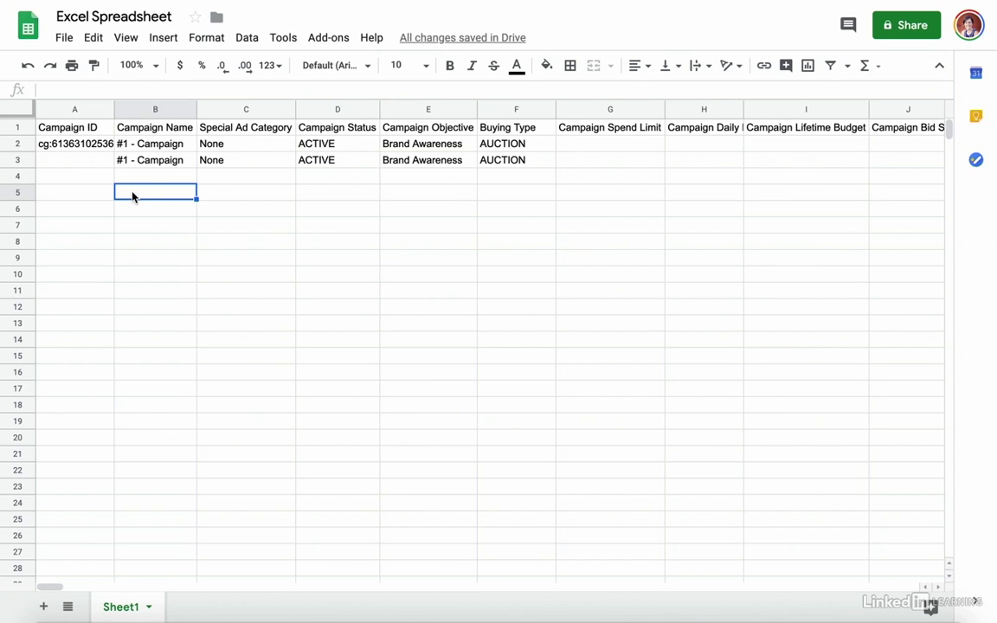
{"action": "left_click", "coordinate": [66, 220]}
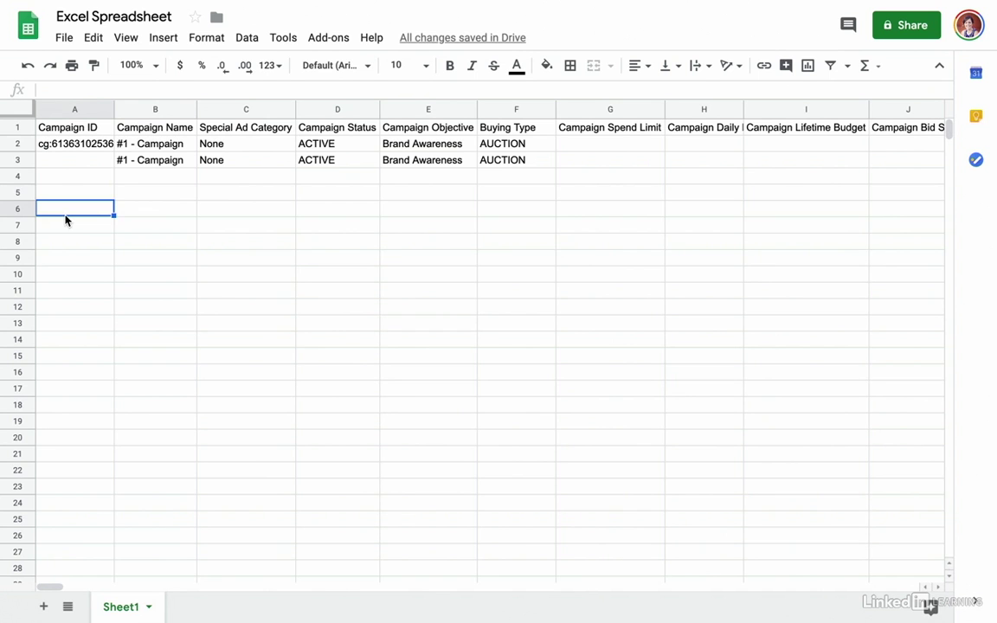
Step: Copy sheet rows 1 and 2, paste them into the Import Ads dialog in Ads Manager as copied text, and close it without importing
{"action": "left_click", "coordinate": [15, 143]}
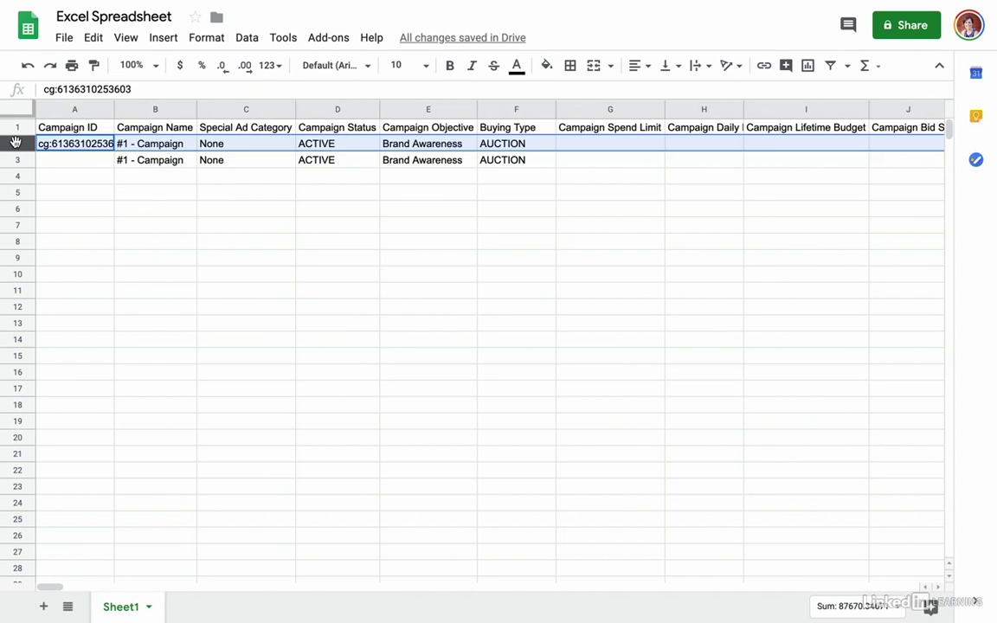
{"action": "left_click", "coordinate": [18, 128], "text": "shift"}
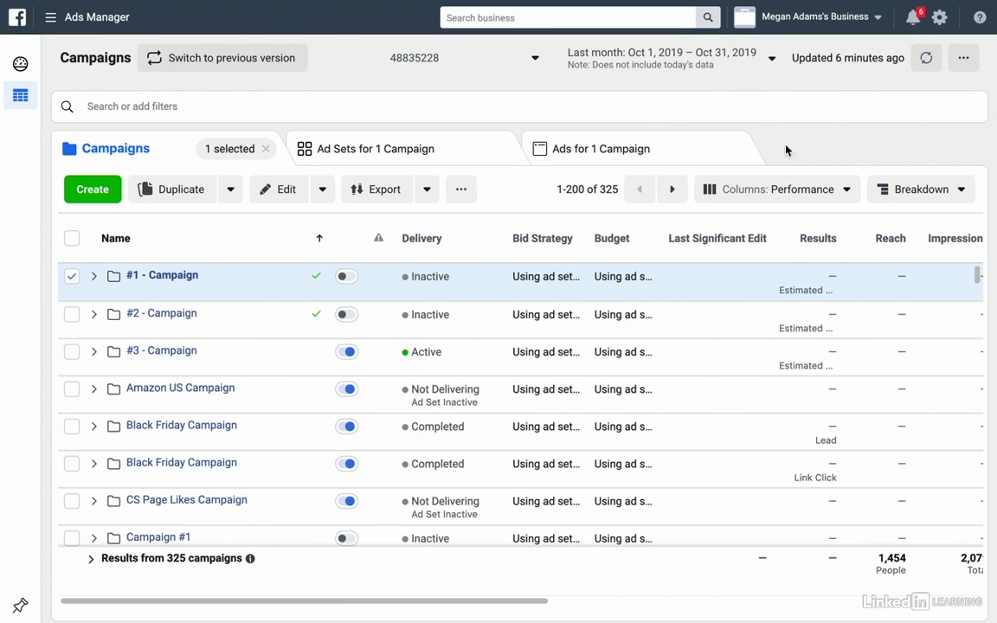
{"action": "left_click", "coordinate": [423, 197]}
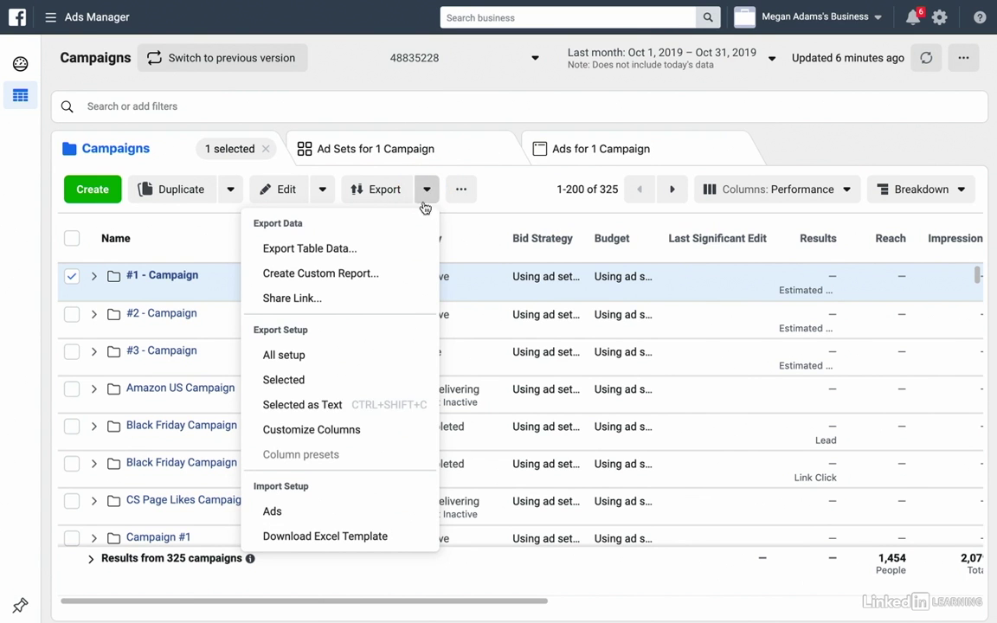
{"action": "left_click", "coordinate": [330, 510]}
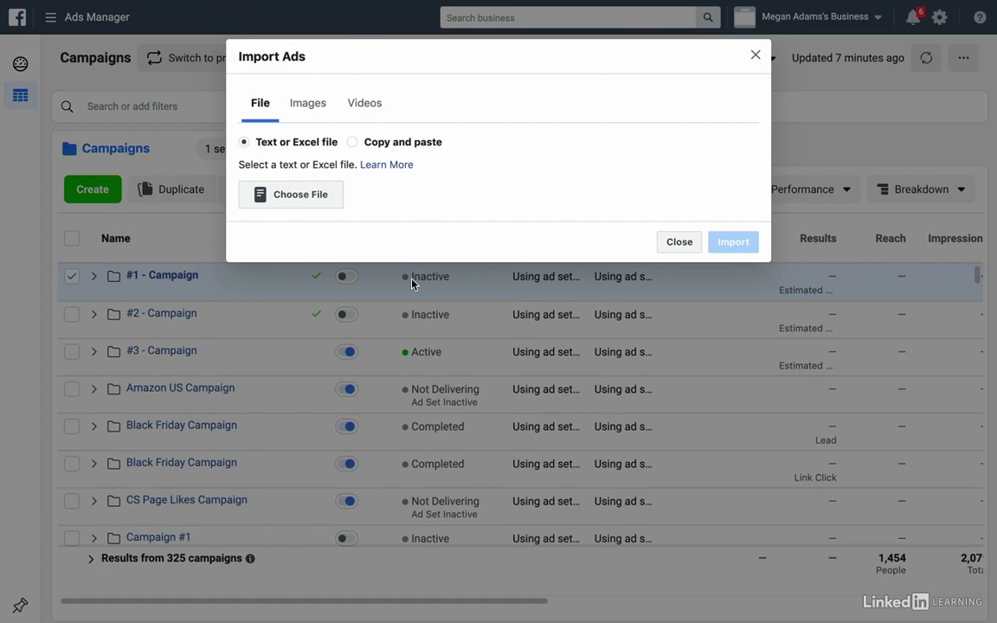
{"action": "left_click", "coordinate": [354, 144]}
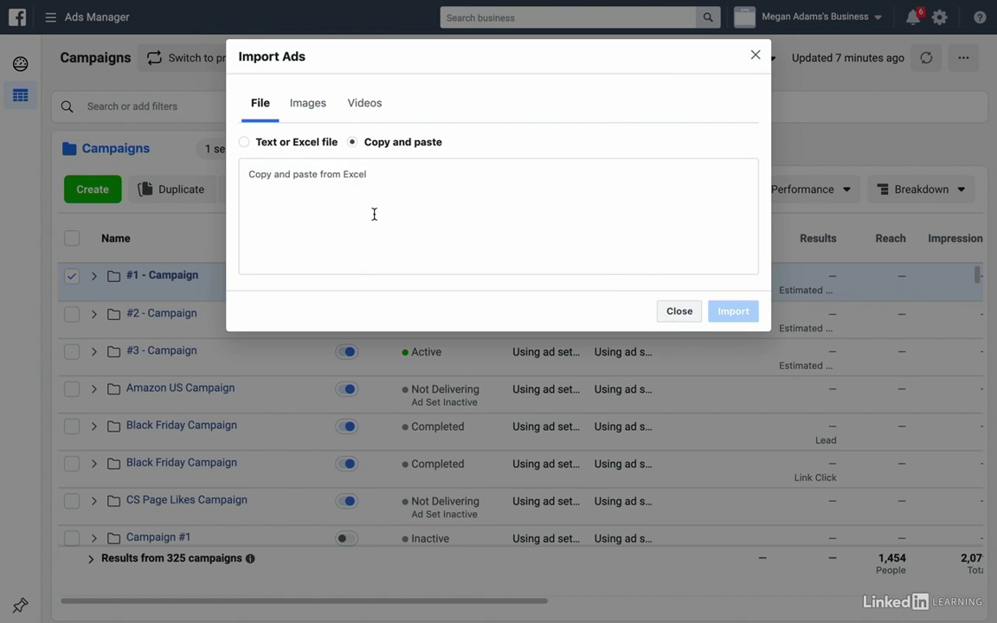
{"action": "left_click", "coordinate": [406, 175]}
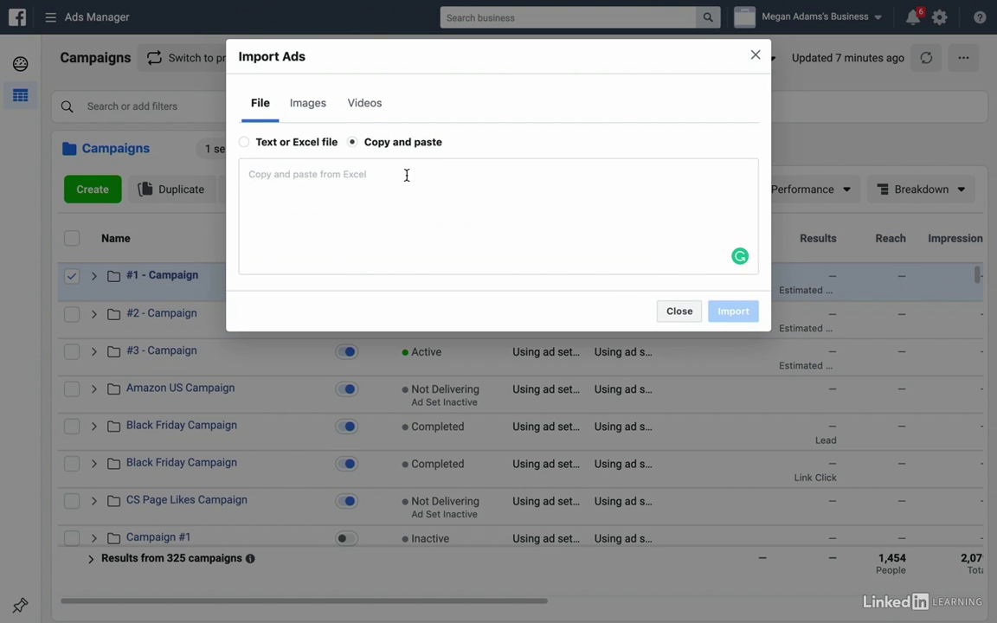
{"action": "key", "text": "ctrl+v"}
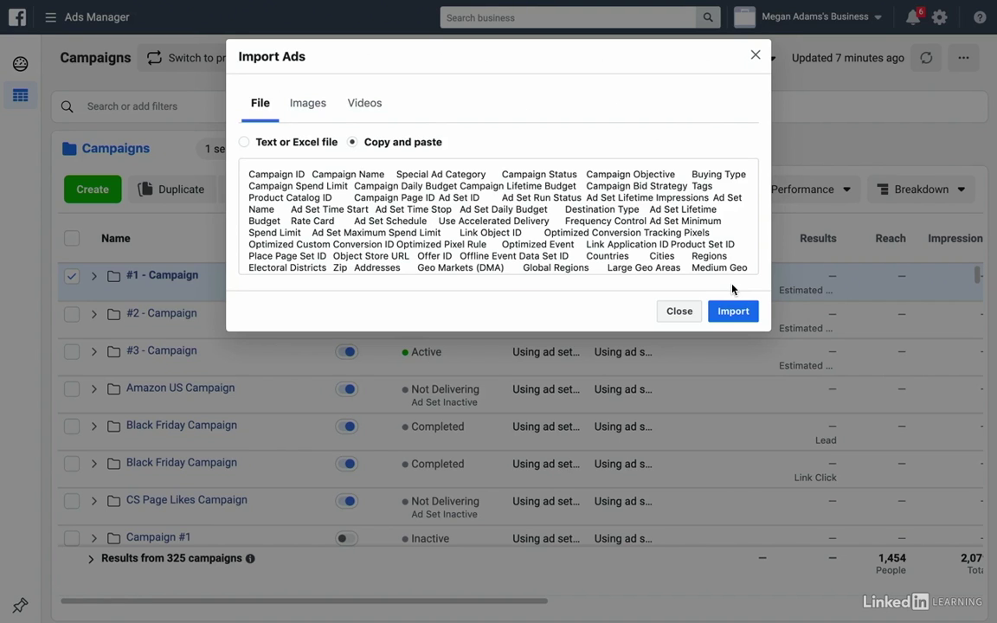
{"action": "left_click", "coordinate": [245, 143]}
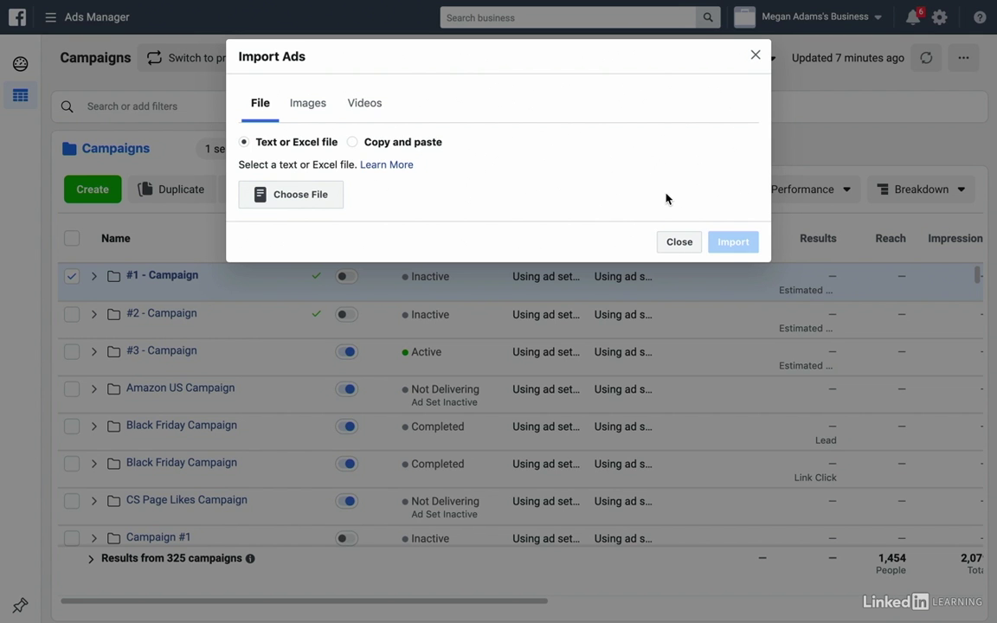
{"action": "left_click", "coordinate": [681, 243]}
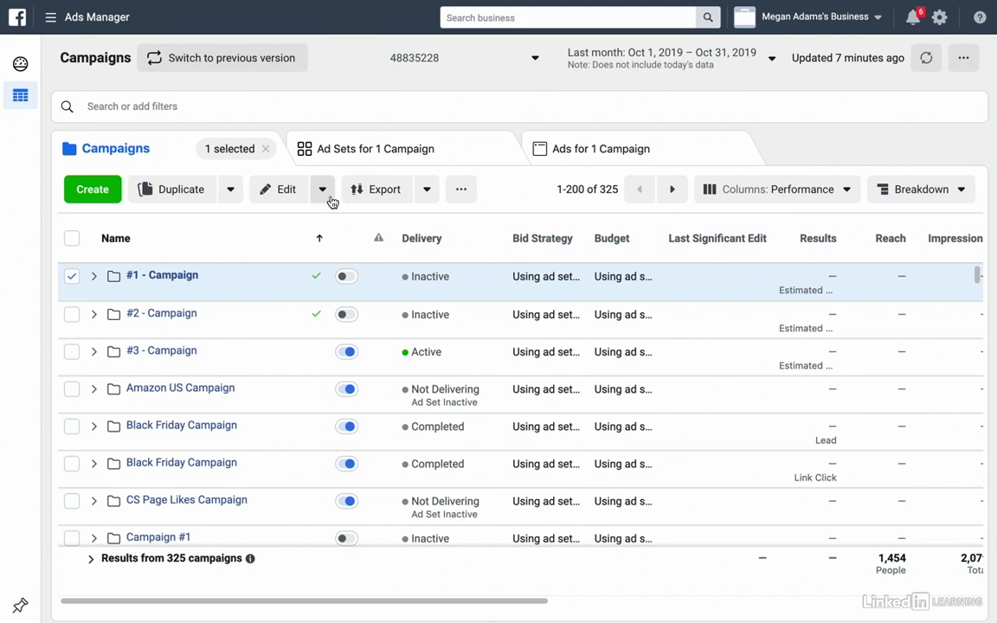
{"action": "left_click", "coordinate": [427, 193]}
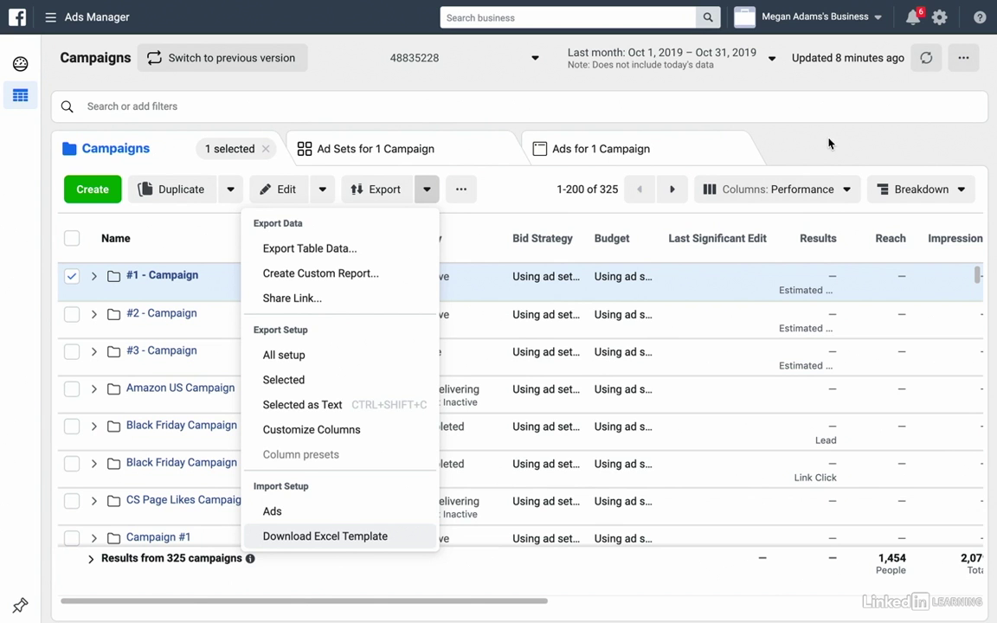
{"action": "left_click", "coordinate": [829, 143]}
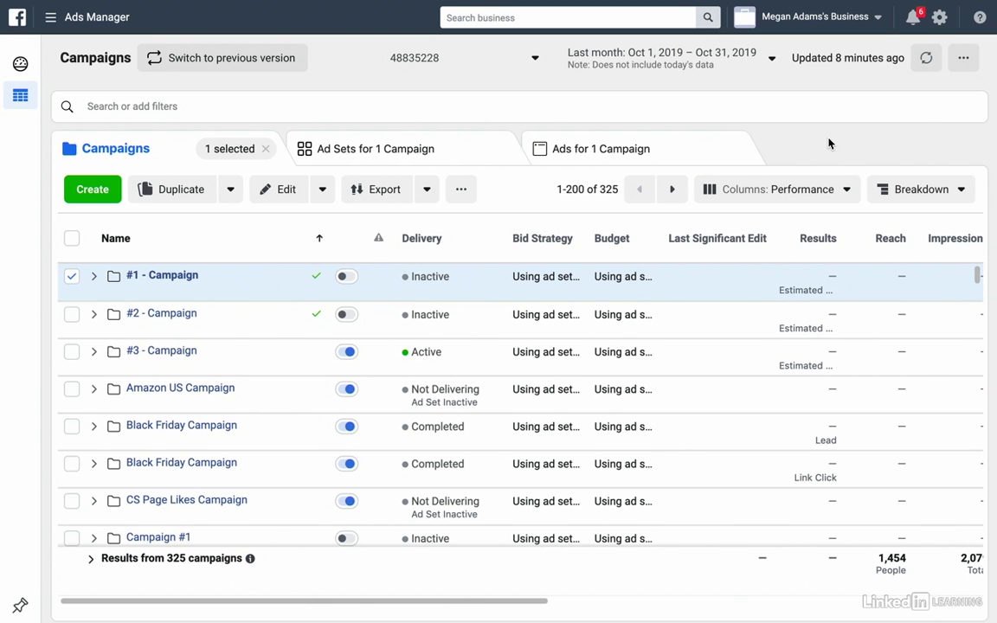